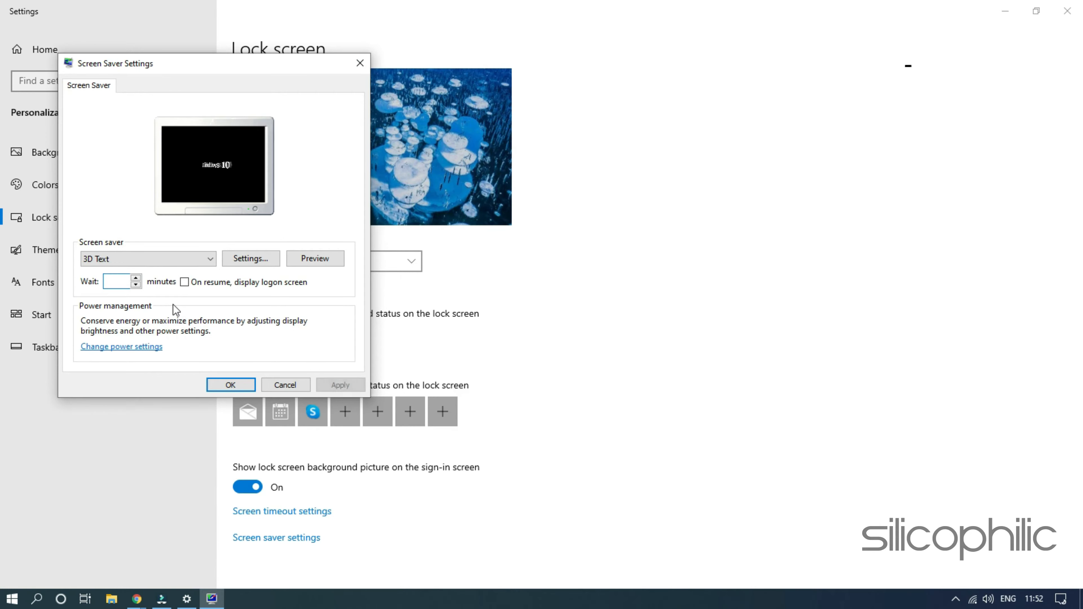
- Set the screen saver wait time to 20 minutes, apply it, and close the screen saver and lock screen settings
key("BackSpace")
type("20")
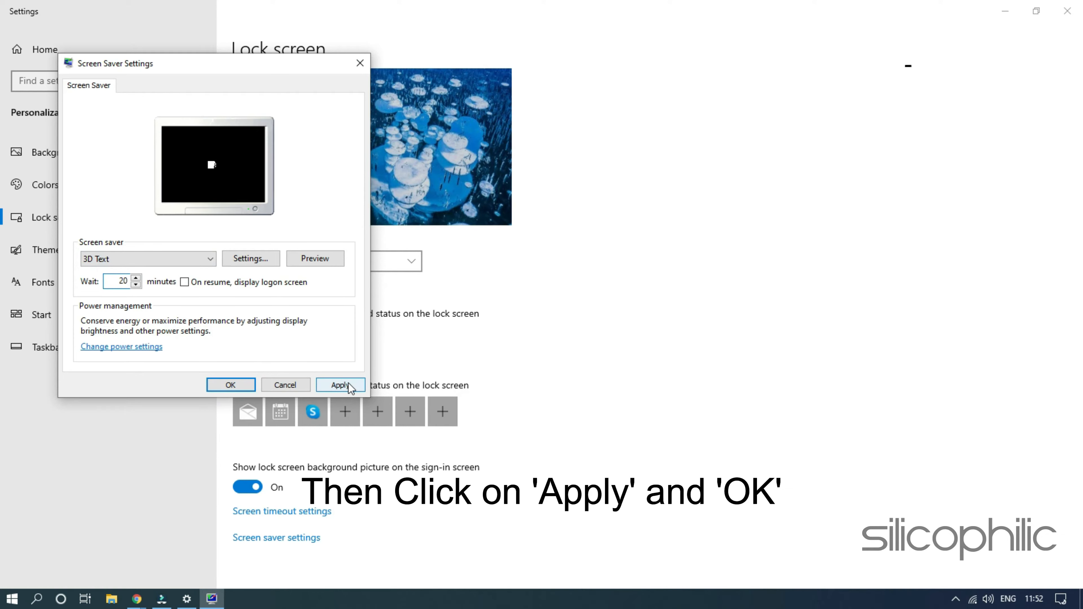
left_click(348, 385)
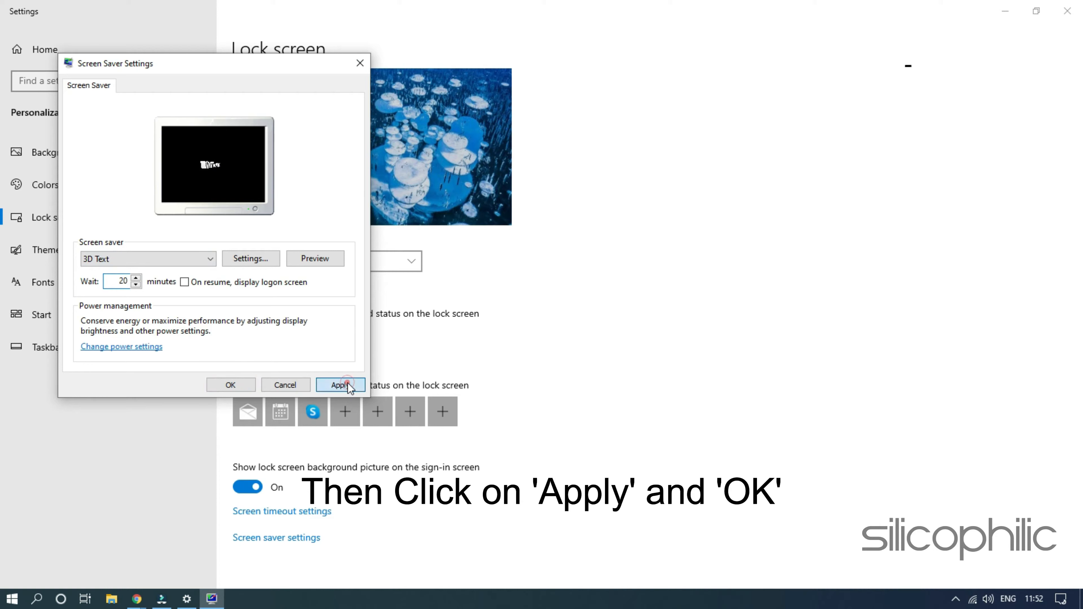
left_click(237, 384)
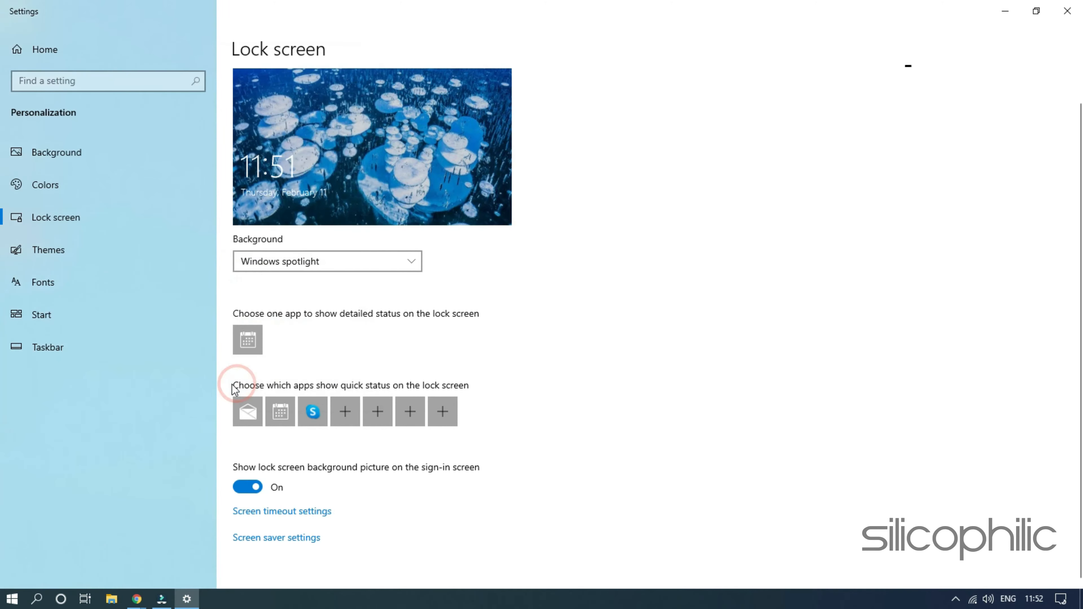
left_click(1070, 15)
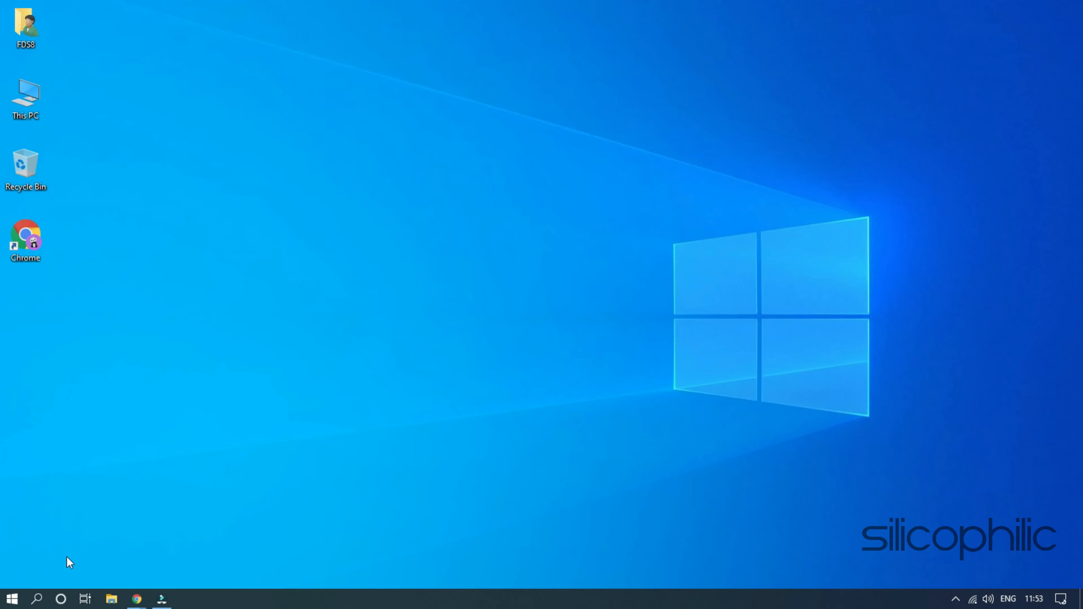
- Search Windows for "power", open Power & sleep settings, and go to the additional power settings
left_click(38, 600)
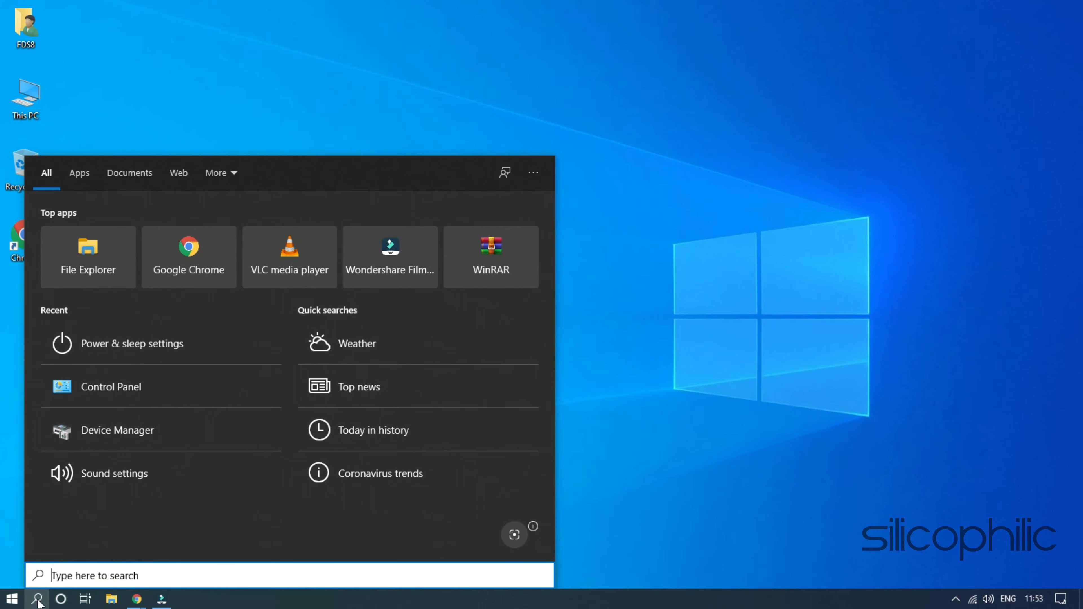
type("power")
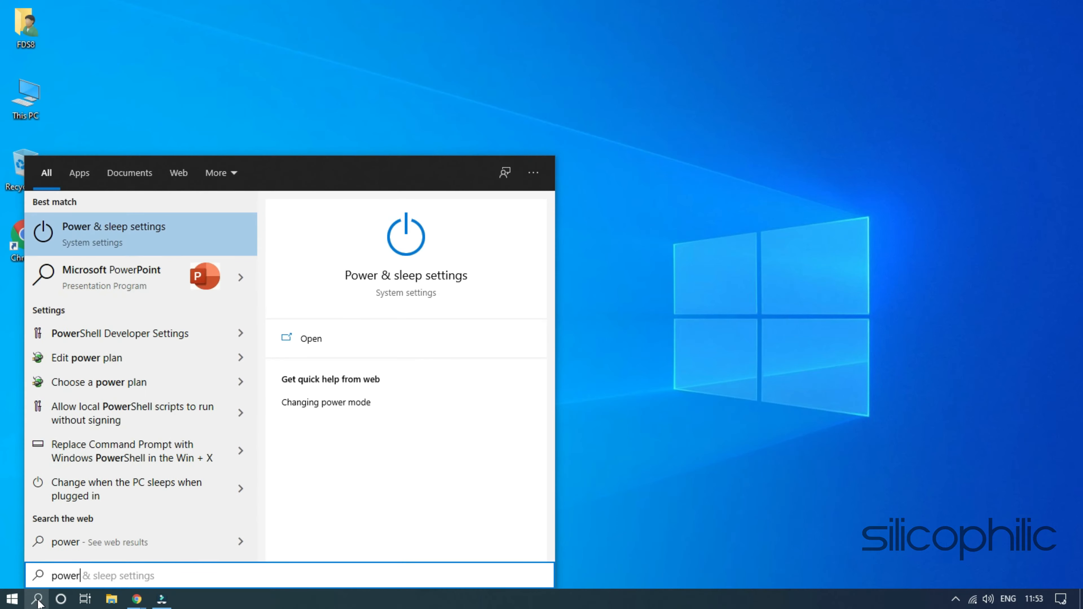
left_click(158, 239)
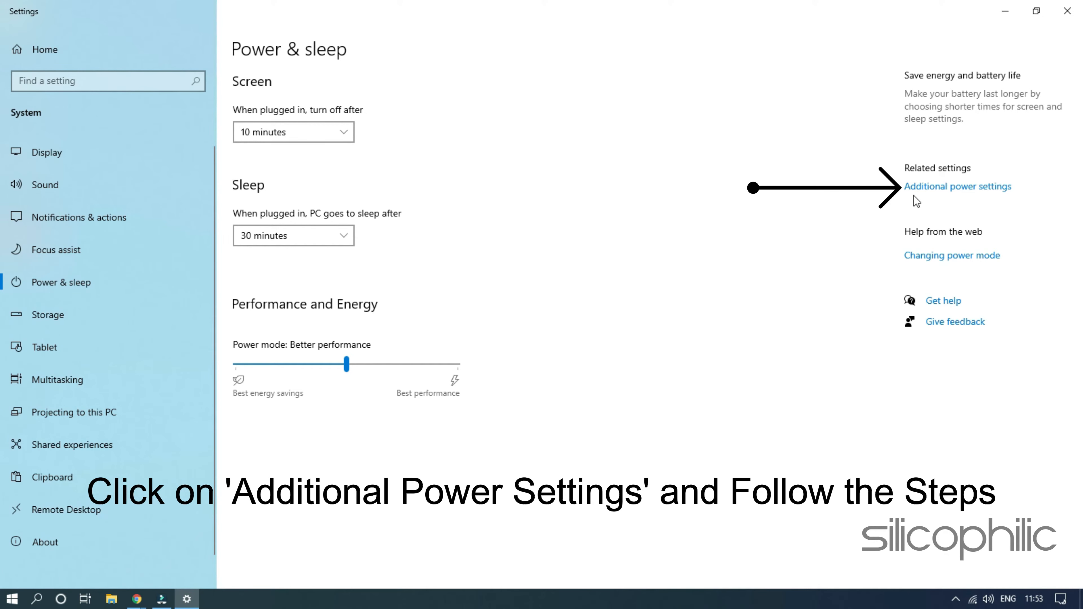
left_click(968, 191)
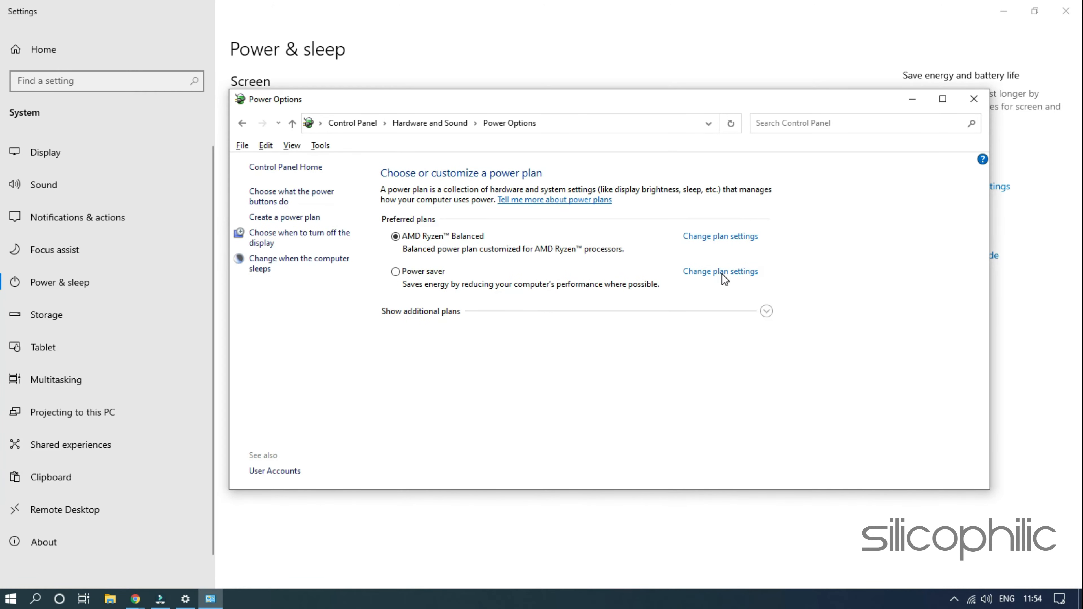
- Restore the Power saver plan's default settings, then close the power option and settings windows
left_click(719, 258)
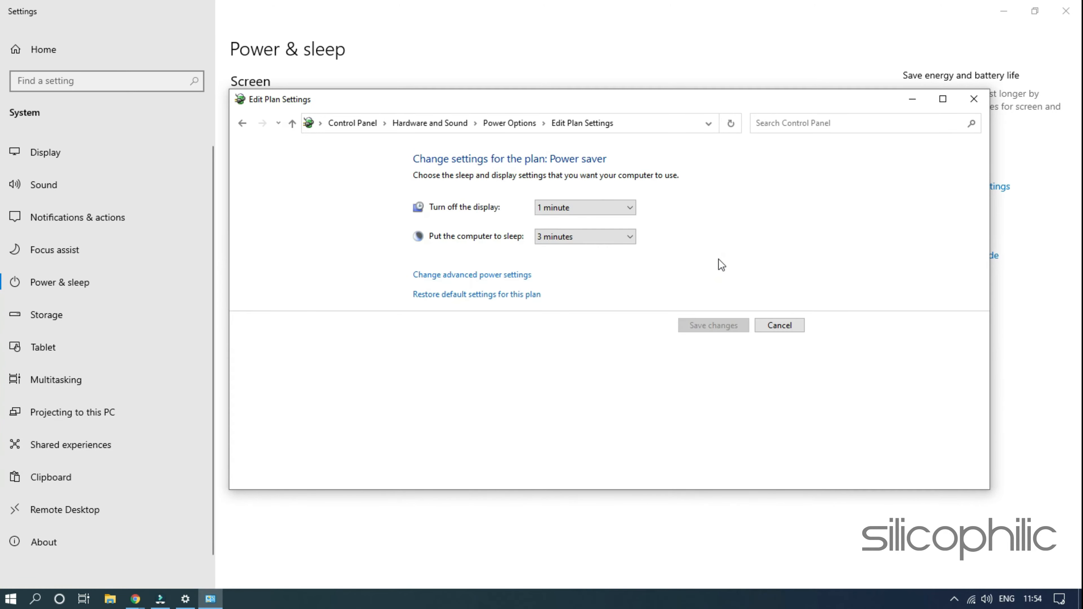
left_click(484, 298)
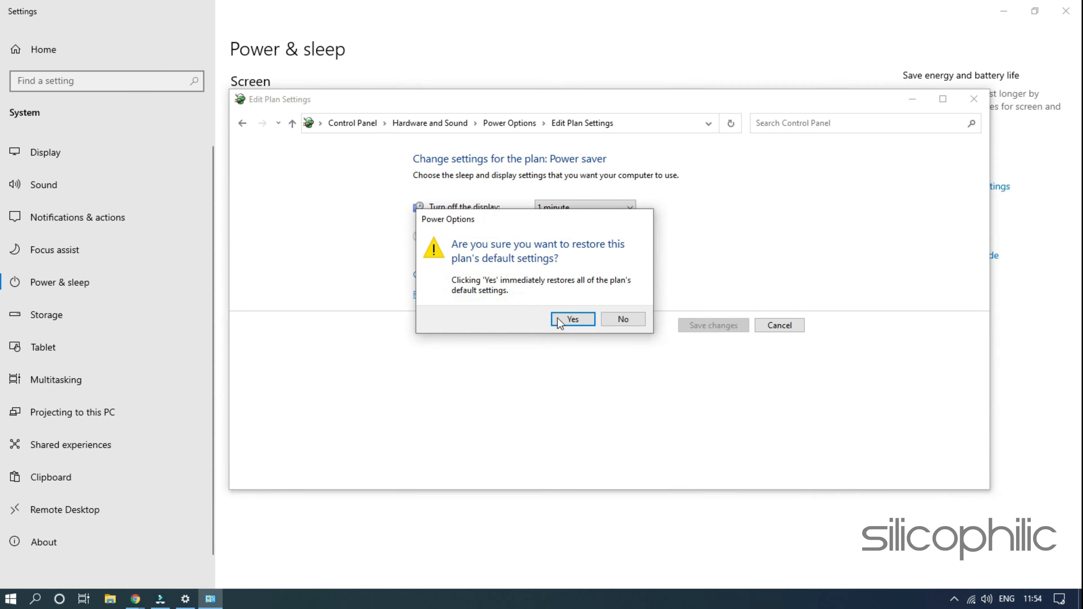
left_click(565, 318)
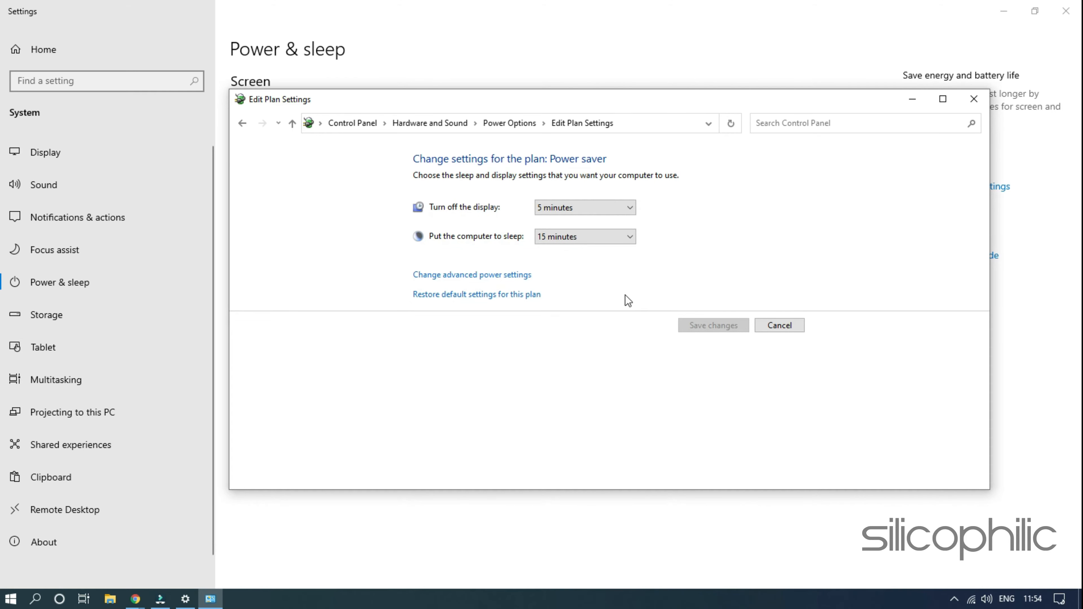
left_click(780, 326)
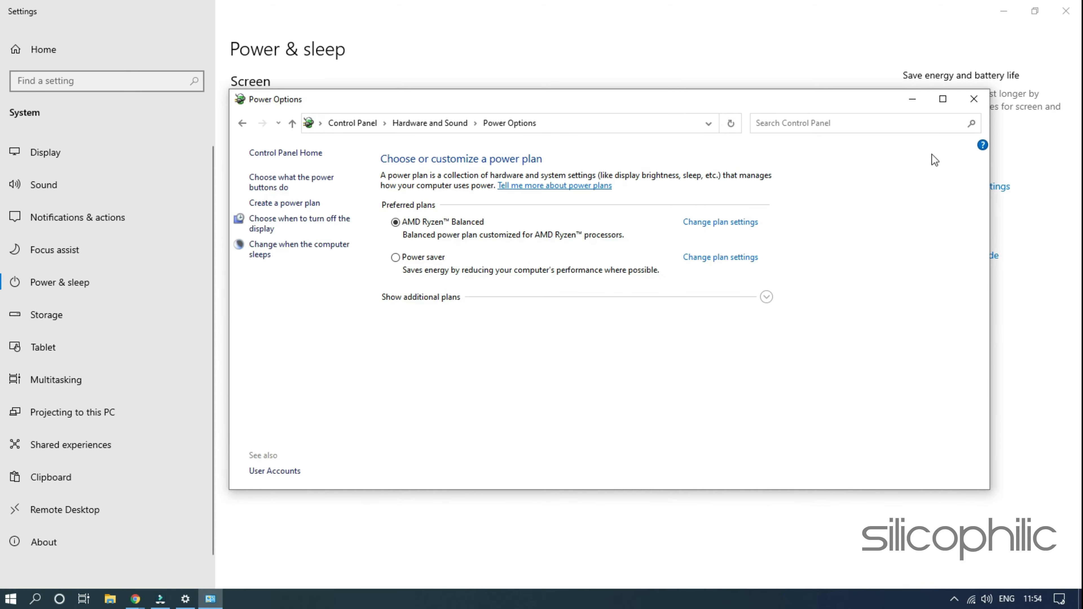
left_click(975, 98)
left_click(1062, 20)
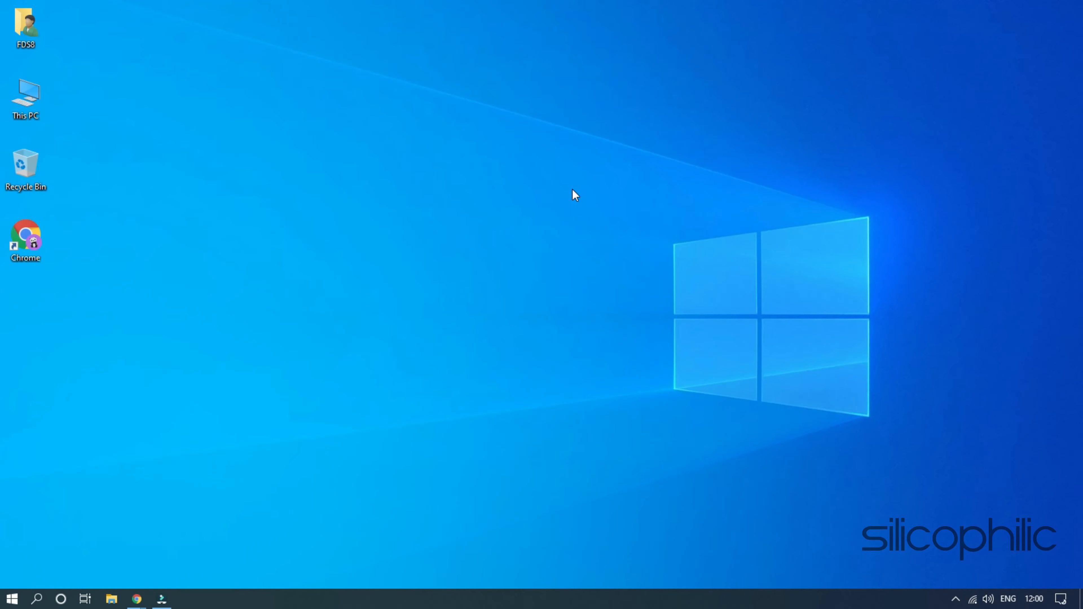
- Search Windows for Control Panel, open it, and move its window up toward the middle of the desktop
left_click(36, 600)
type("con")
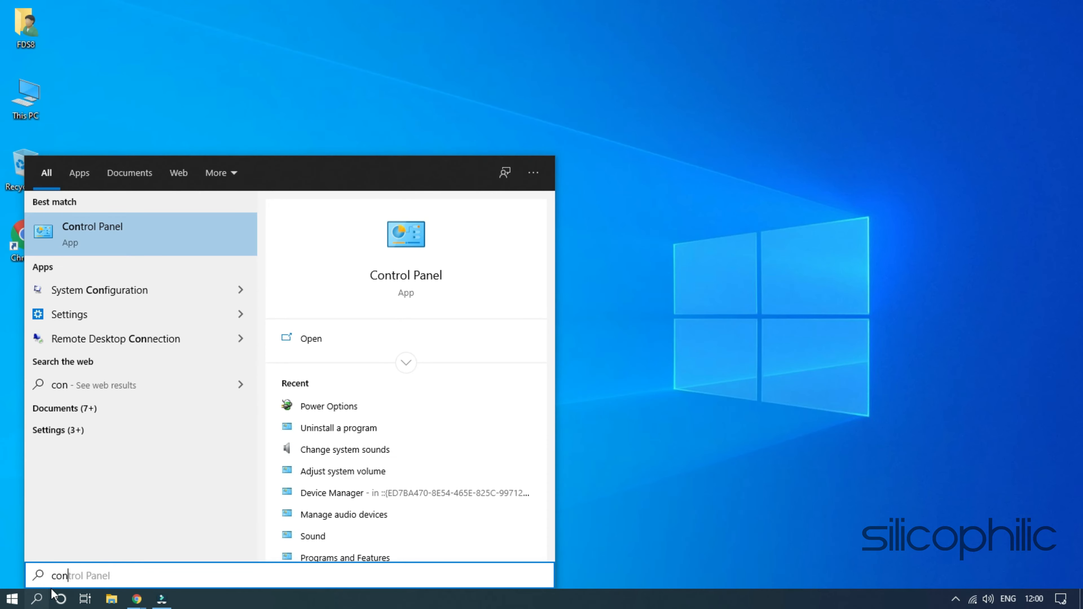
left_click(123, 237)
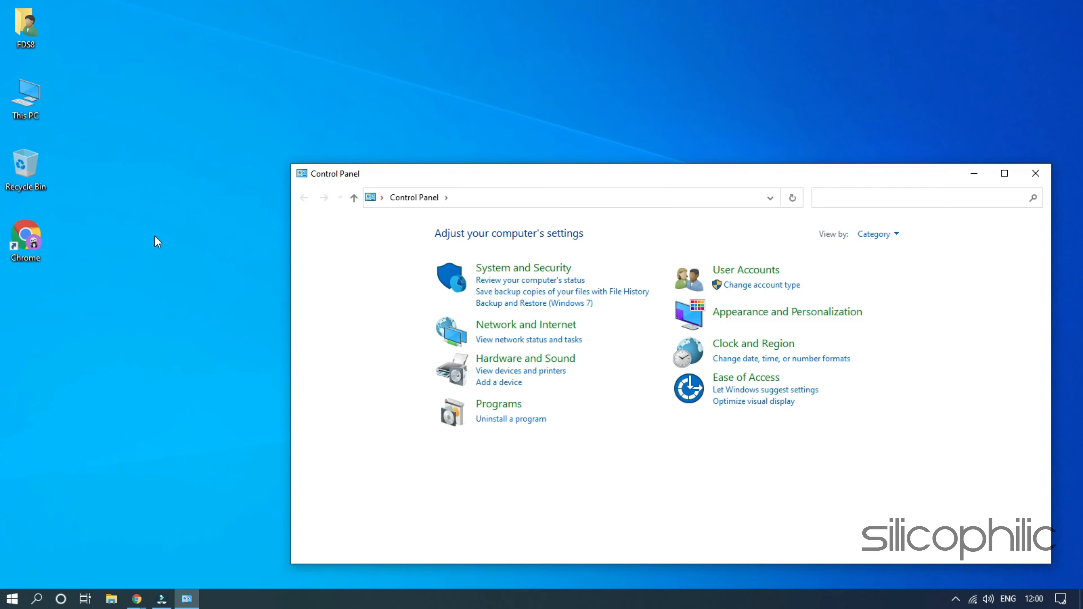
left_click_drag(599, 175, 467, 19)
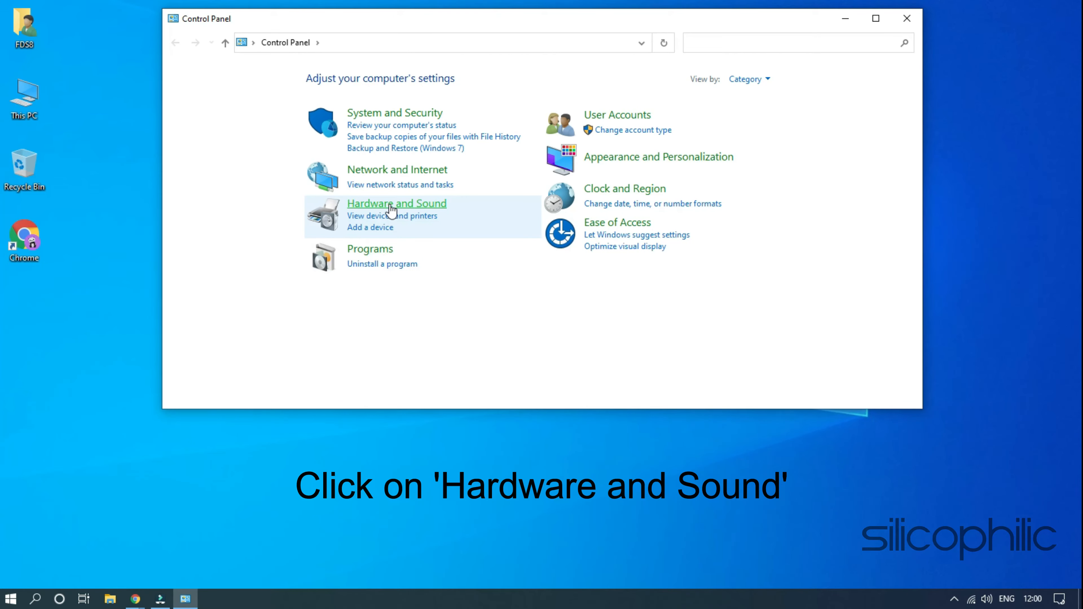
- Open the advanced power settings of the AMD Ryzen Balanced plan from Power Options under Hardware and Sound
left_click(411, 207)
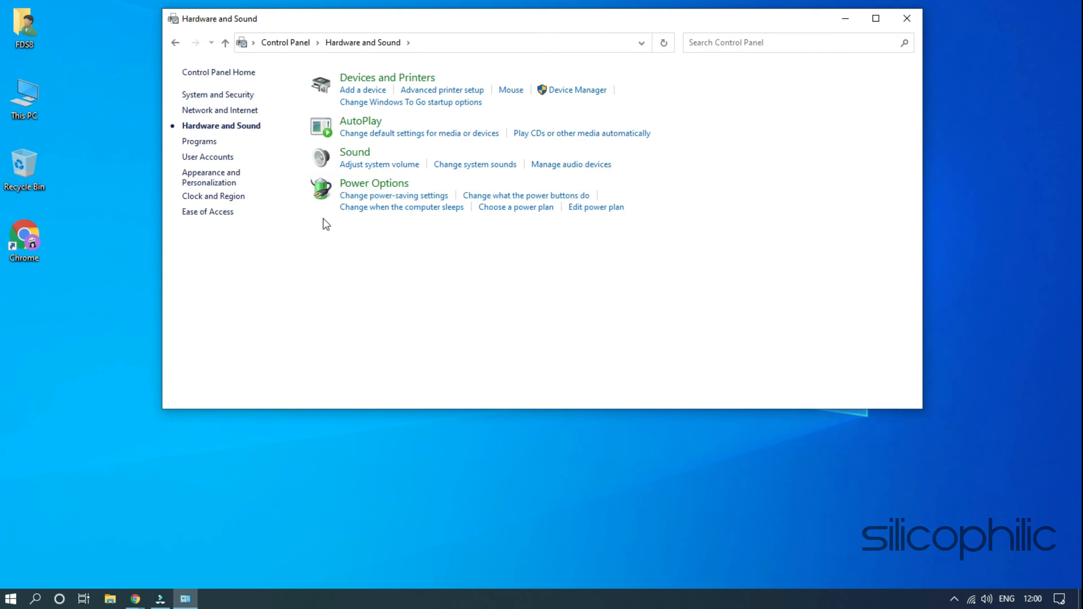
left_click(372, 184)
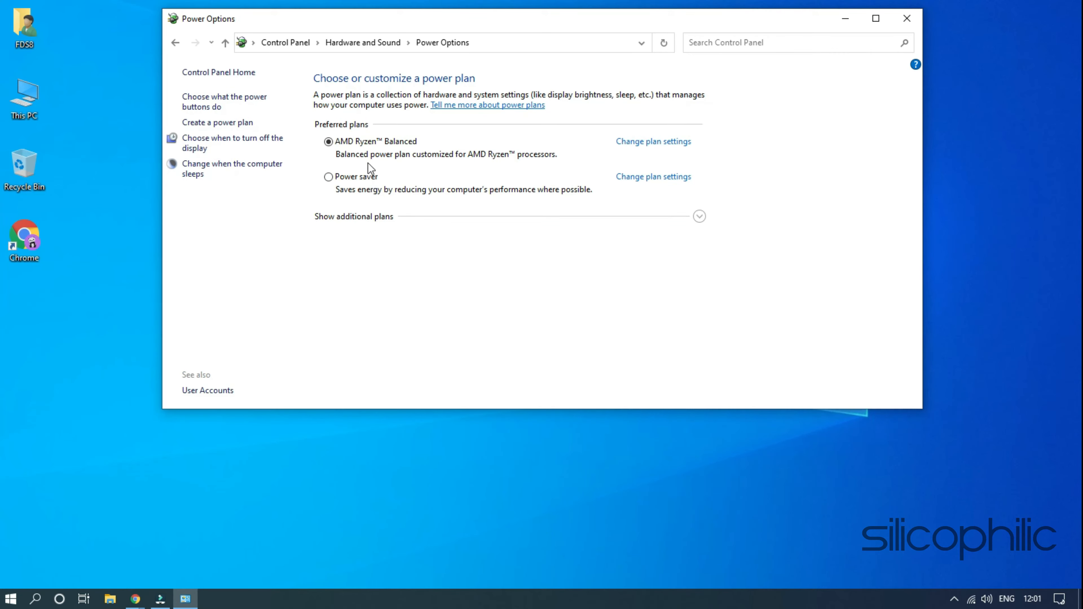
left_click(655, 144)
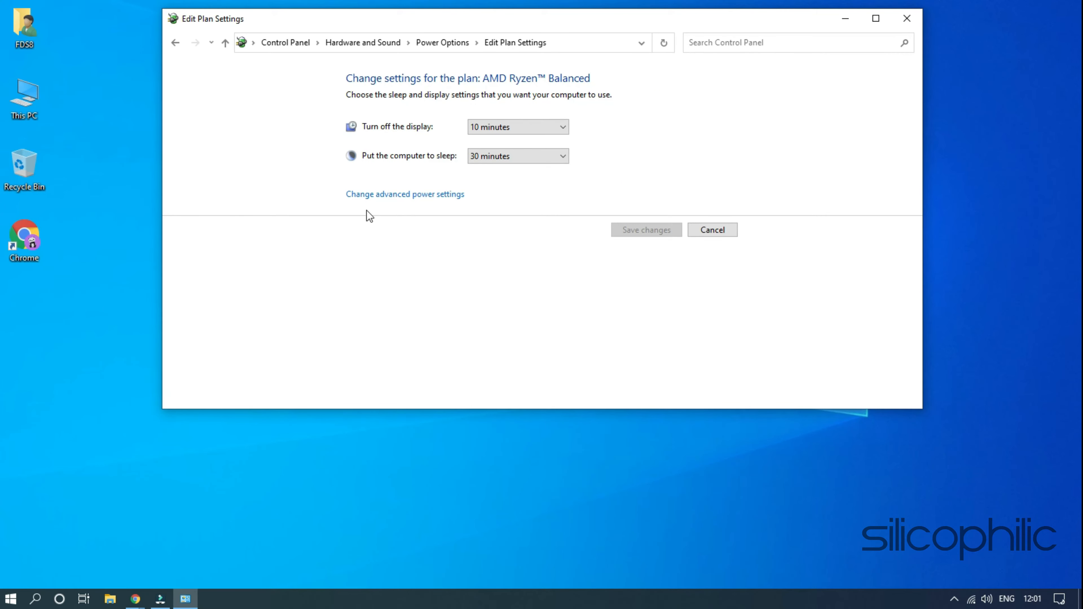
left_click(412, 195)
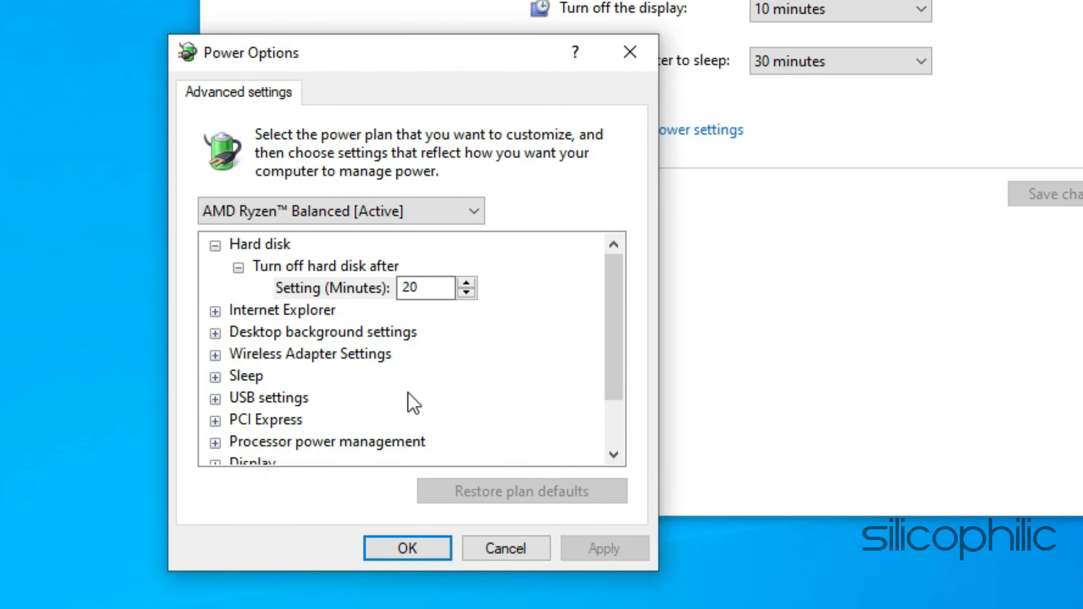
- Set Allow hybrid sleep to Off under Sleep, apply the change, and close the power plan windows
left_click(215, 377)
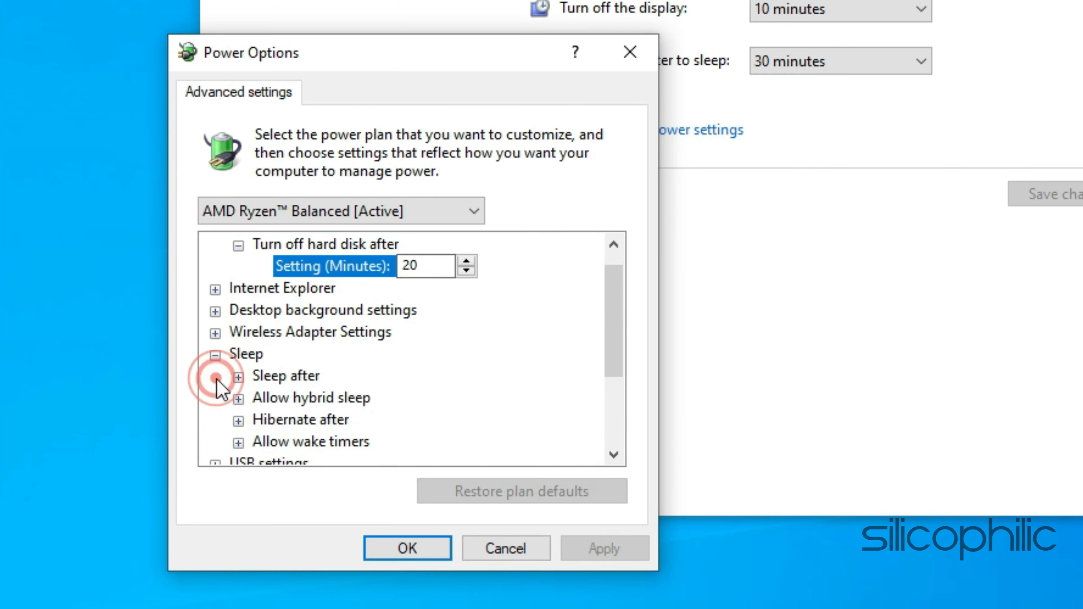
left_click(239, 400)
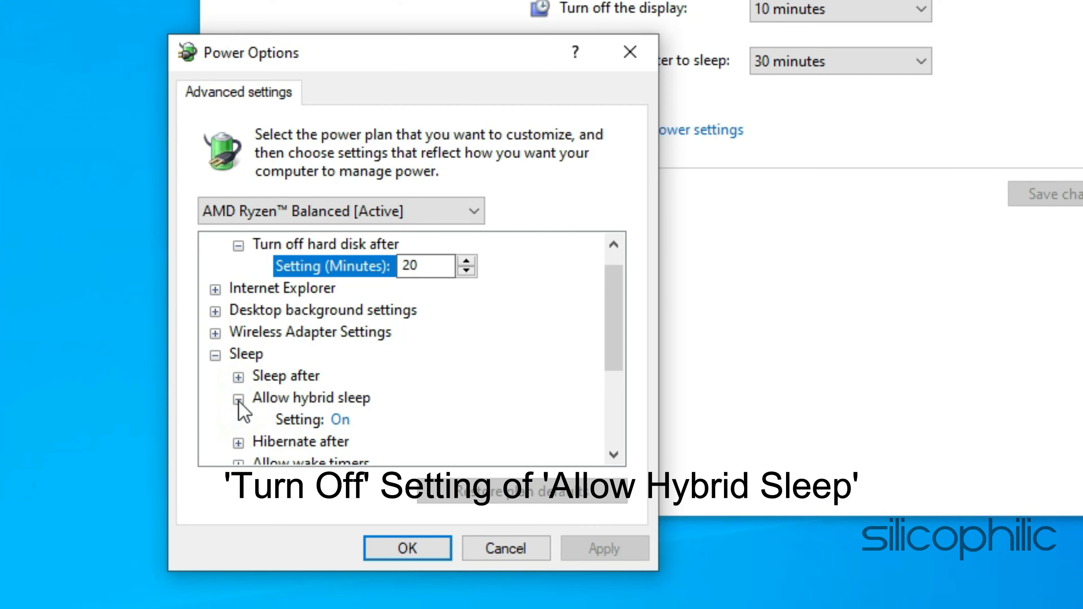
left_click(340, 420)
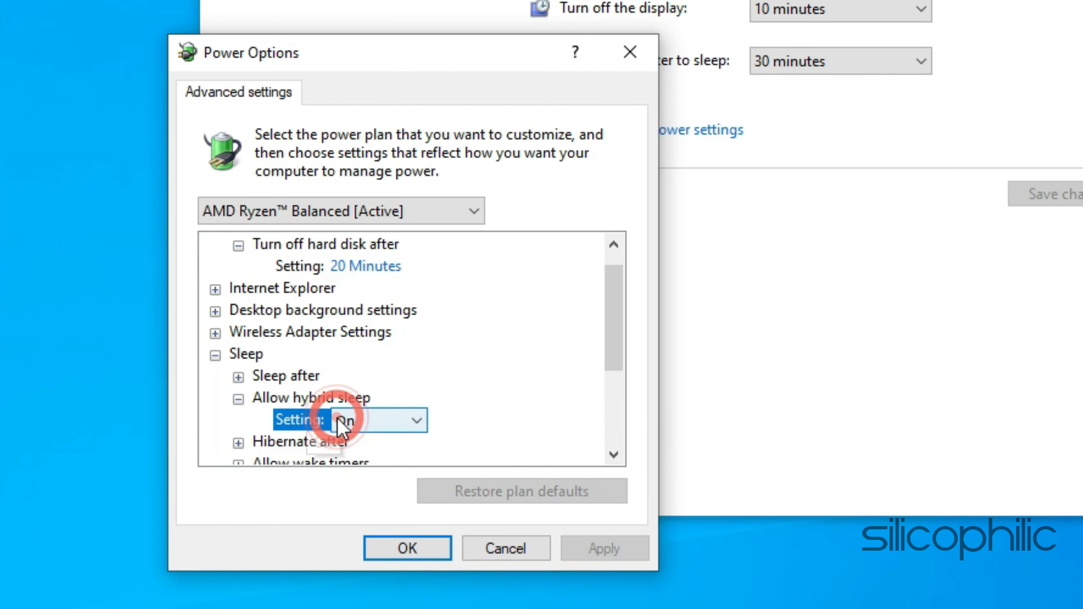
left_click(380, 429)
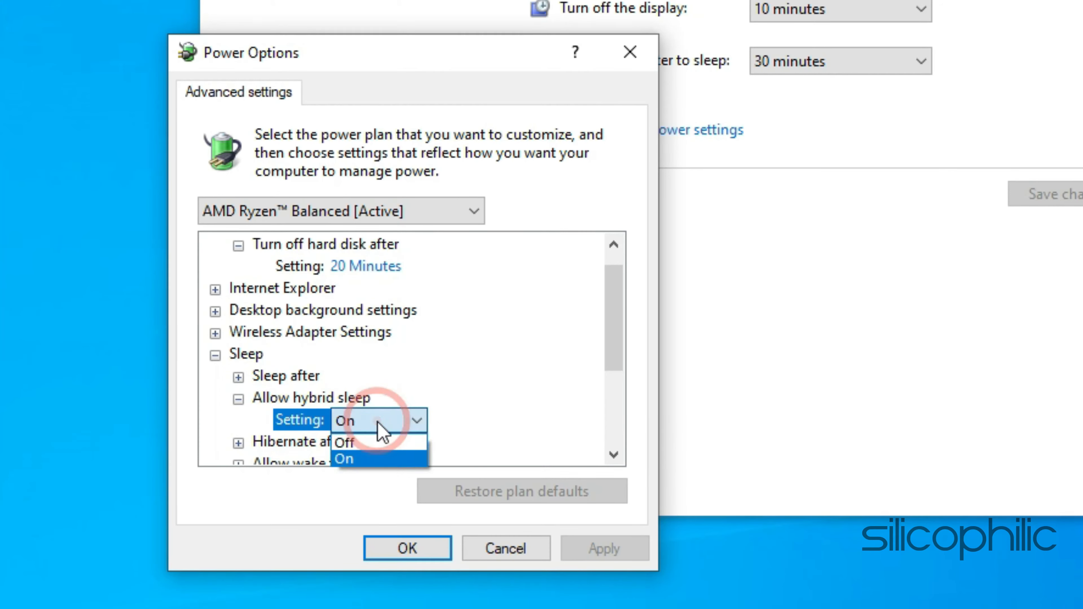
left_click(362, 443)
left_click(468, 413)
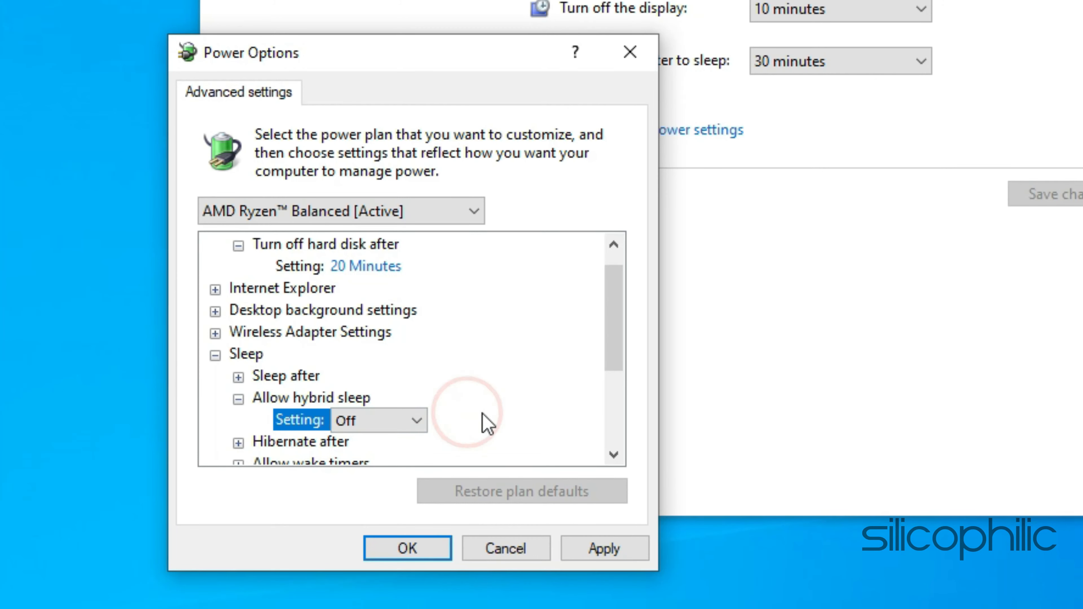
left_click(602, 550)
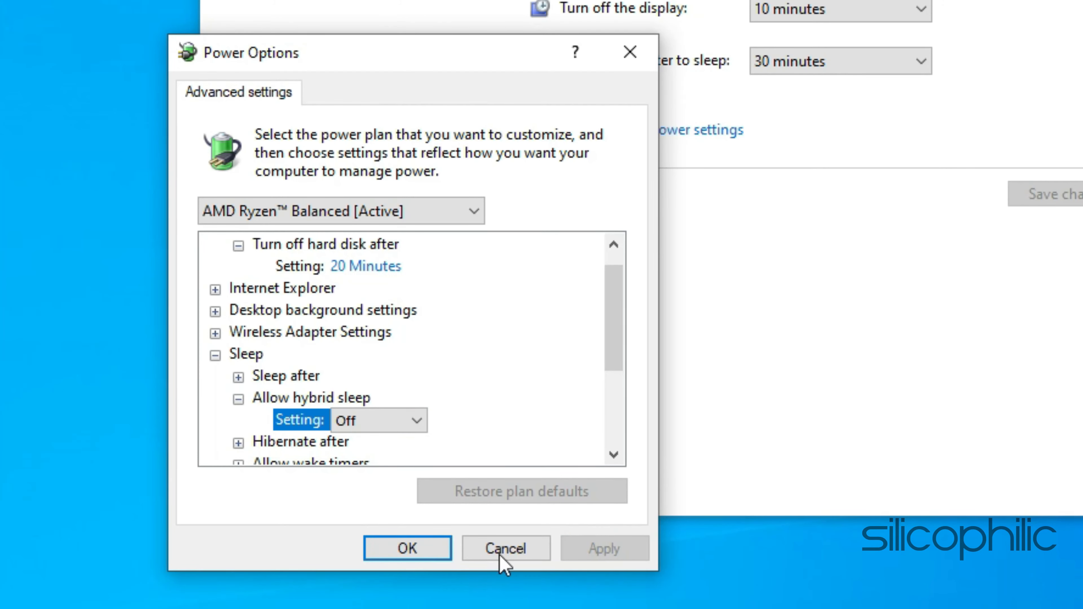
left_click(424, 557)
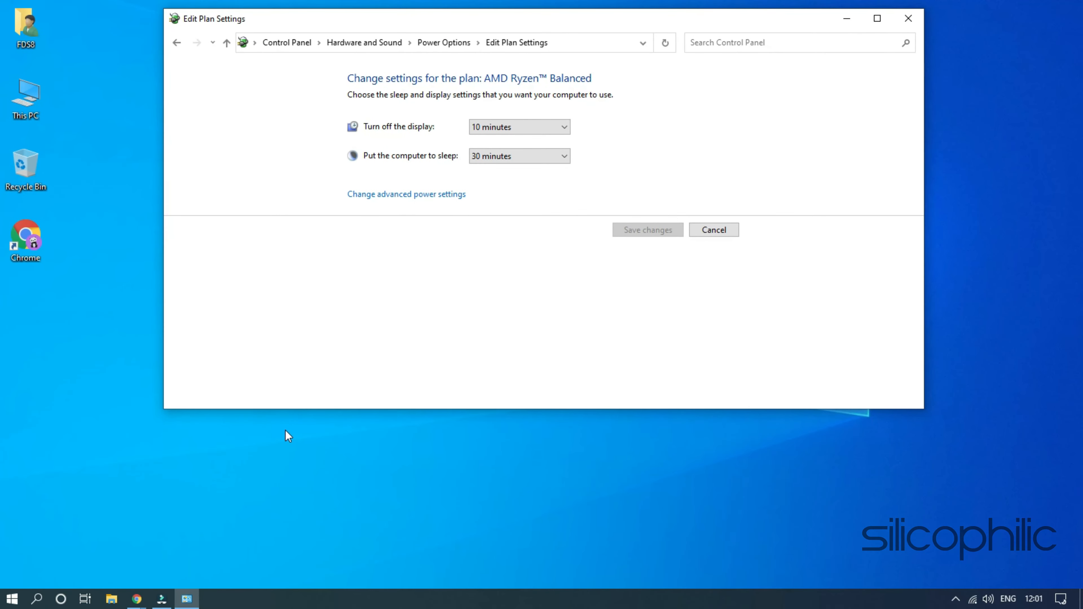
left_click(413, 318)
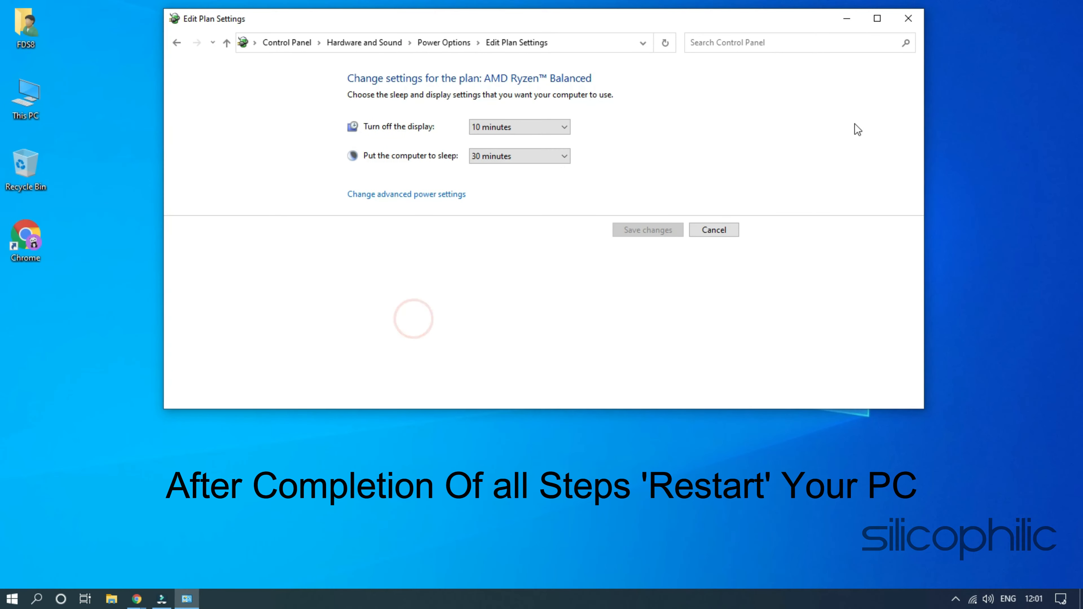
left_click(910, 20)
left_click(13, 597)
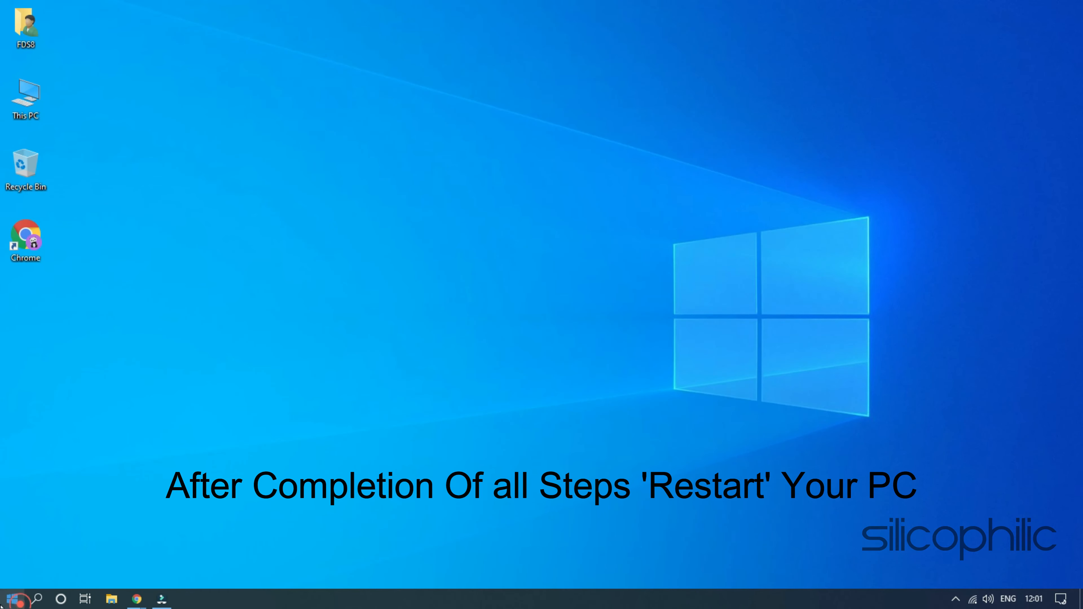
left_click(15, 578)
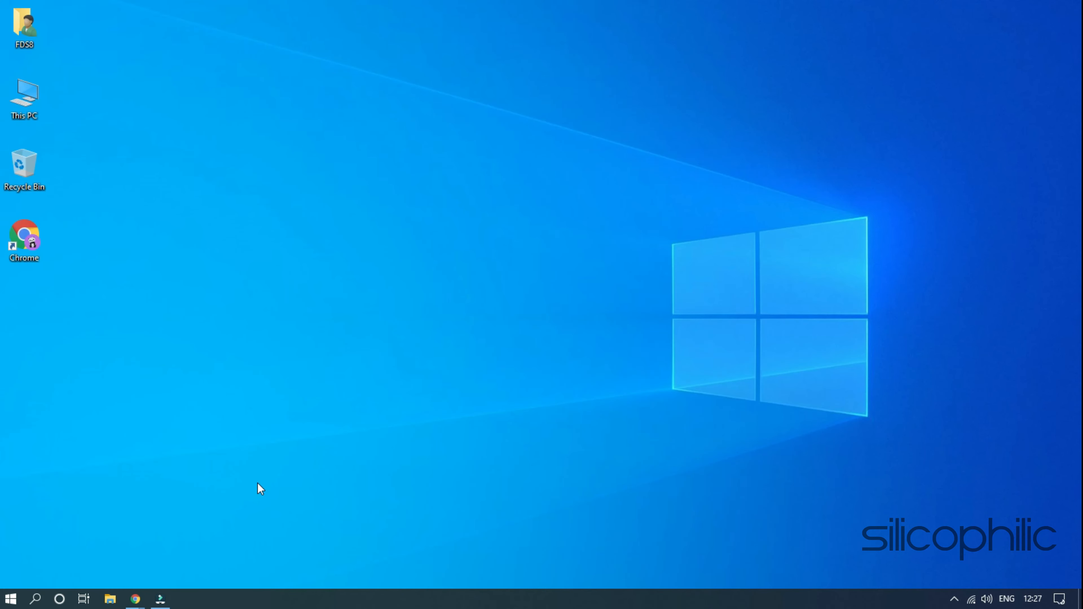
- Launch Registry Editor by running the regedit command
key("super+r")
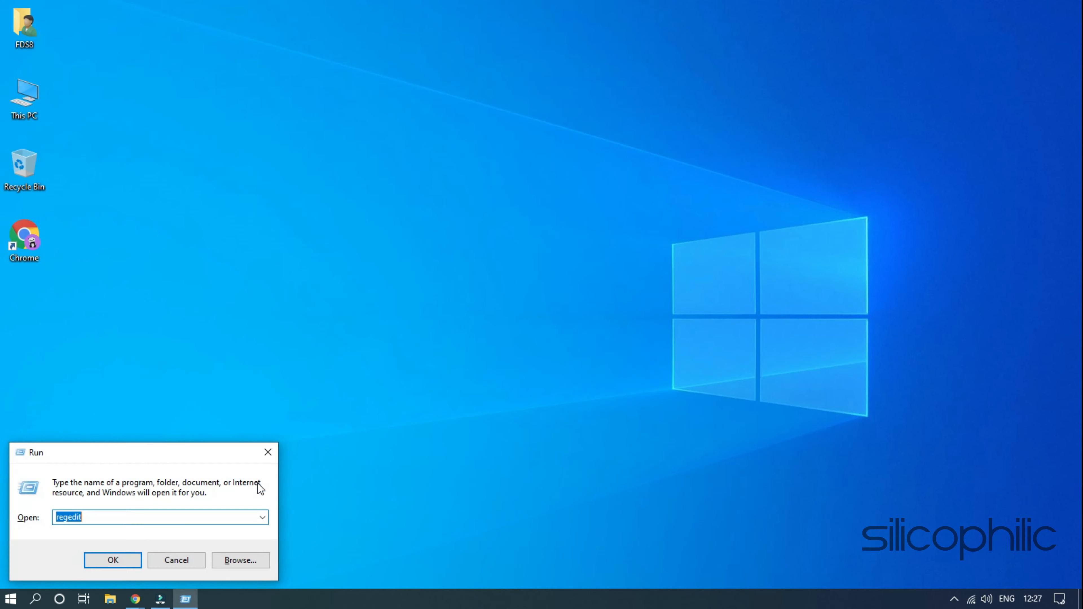
left_click(218, 514)
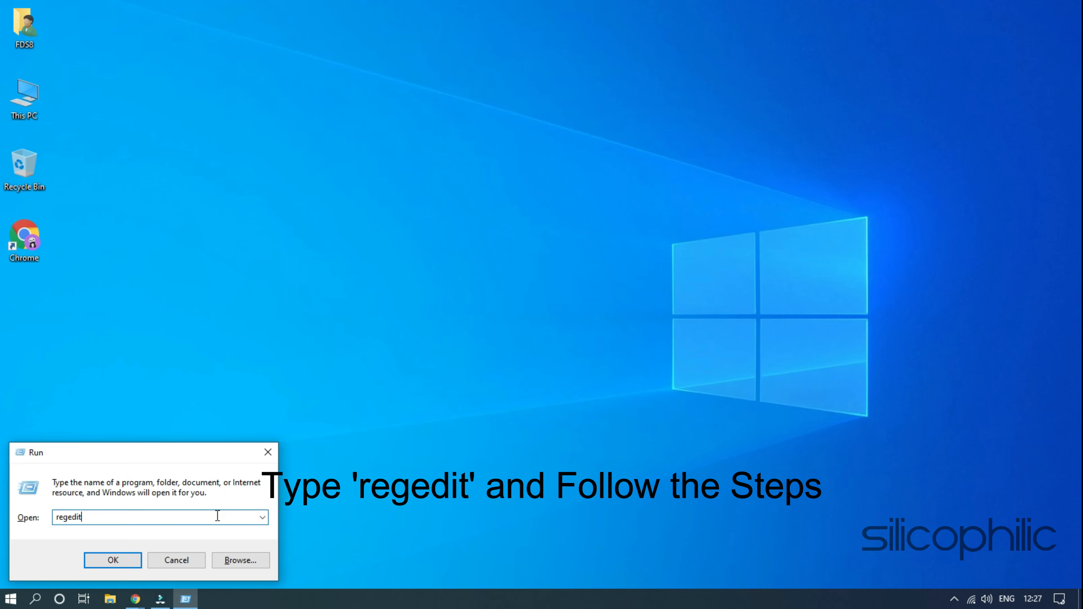
left_click(128, 560)
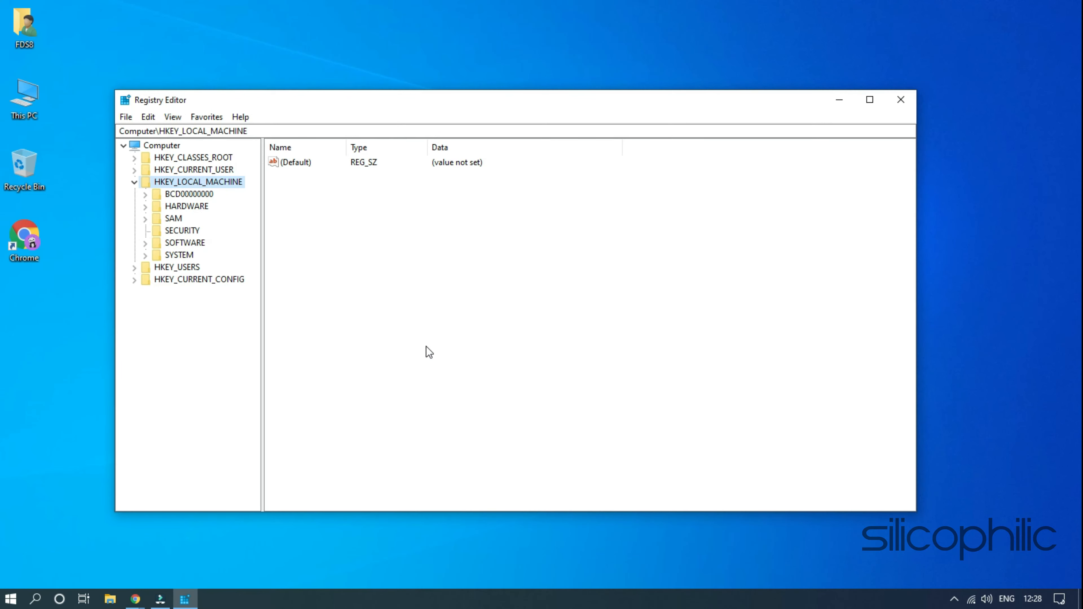
- Go to the registry key Computer\HKEY_LOCAL_MACHINE\SYSTEM\CurrentControlSet\Control\Power\PowerSettings\238C9FA8-0AAD-41ED-83F4-97BE242C8F20\7bc4a2f9-d8fc-4469-b07b-33eb785aaca0
left_click(268, 131)
left_click_drag(270, 130, 56, 126)
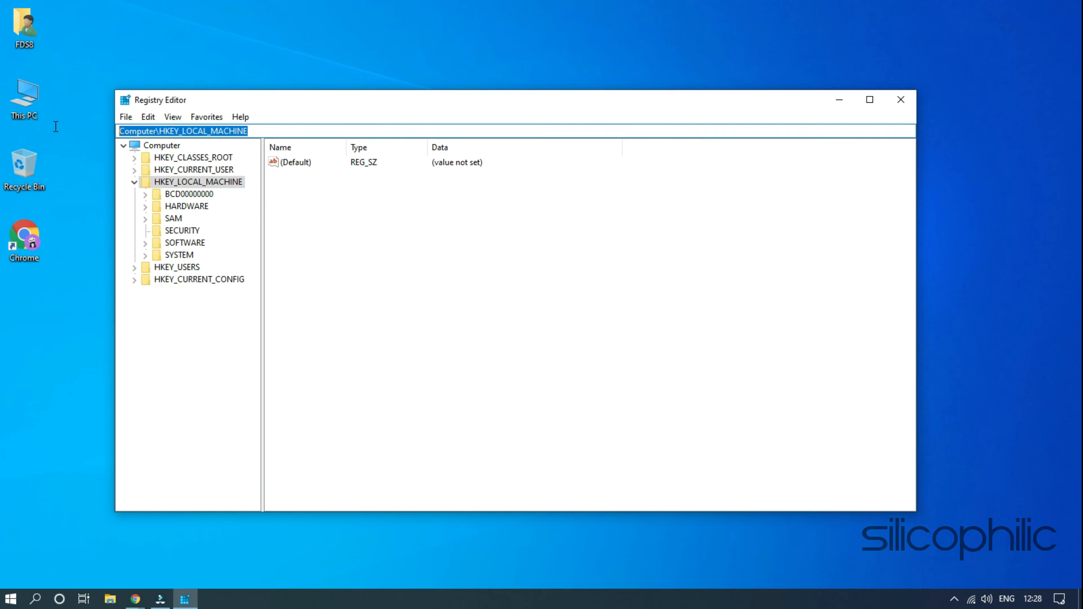
key("BackSpace")
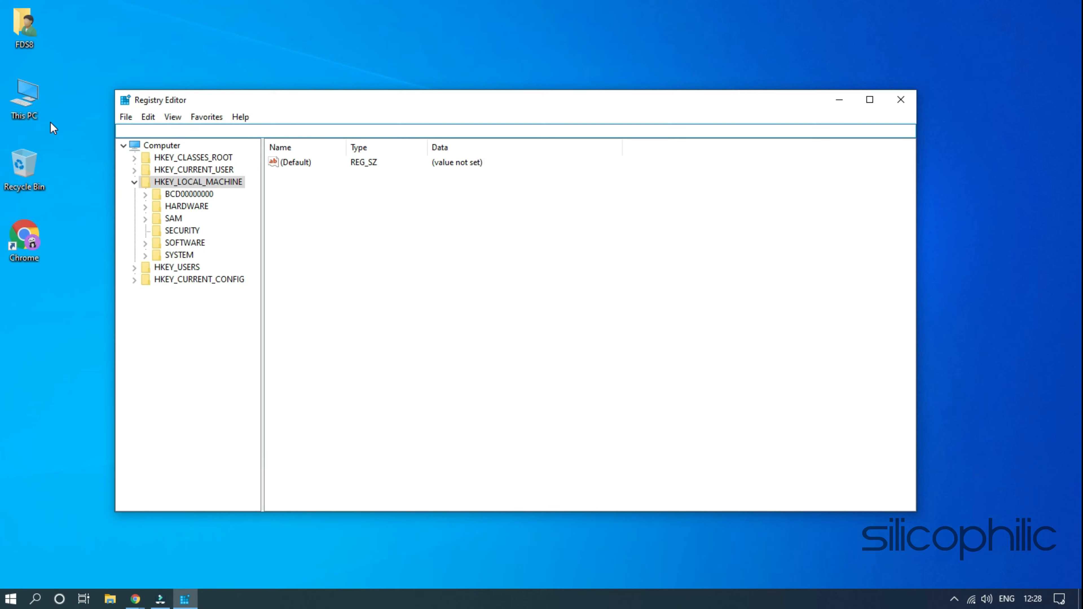
type("Computer\\HKEY_LOCAL_MACHINE\\SYSTEM\\CurrentControlSet\\Control\\Power\\PowerSettings\\238C9FA8-0AAD-41ED-83F4-97BE242C8F20\\7bc4a2f9-d8fc-4469-b07b-33eb785aaca0")
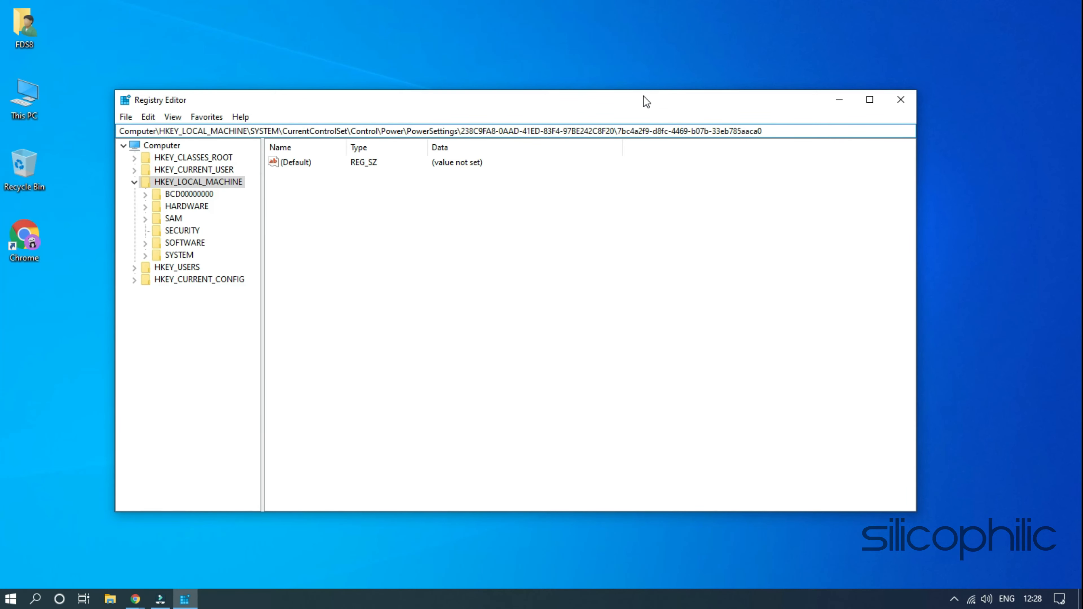
key("Return")
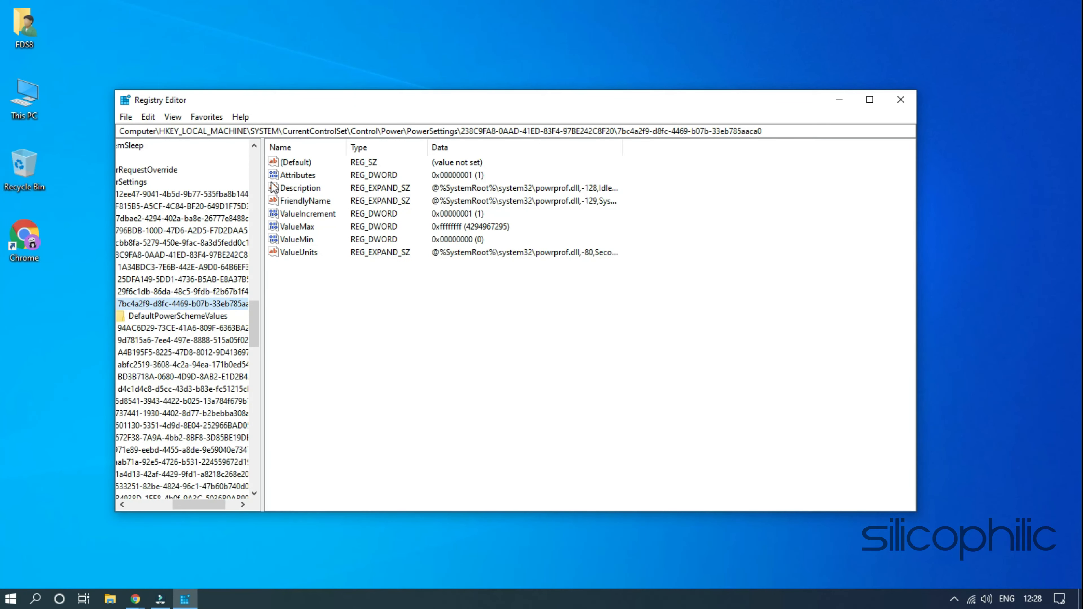
- Set the value data of the key's Attributes DWORD to 2 and close Registry Editor
left_click(281, 177)
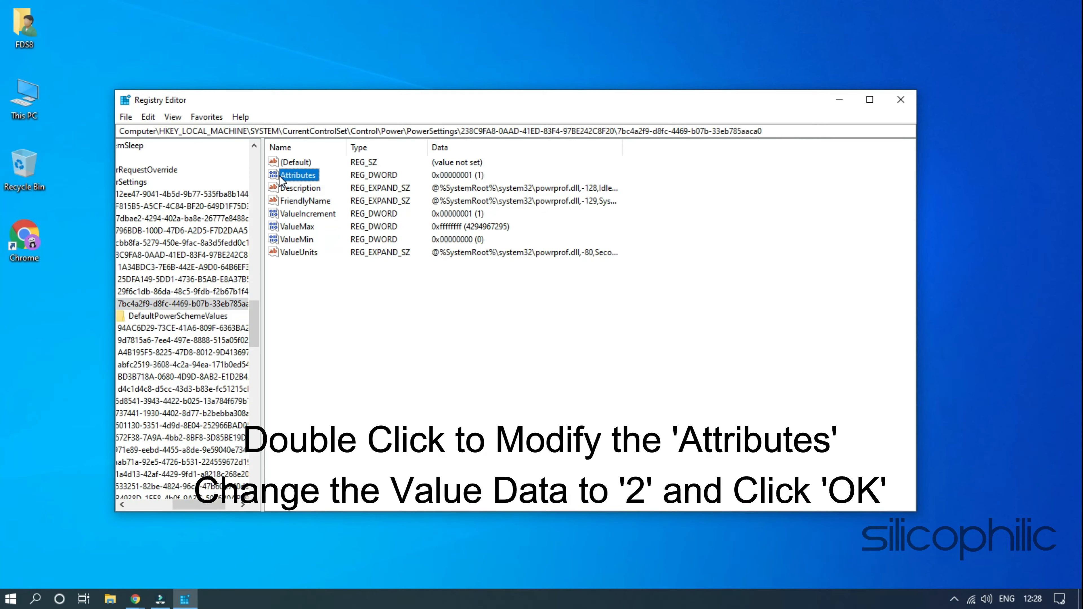
right_click(289, 176)
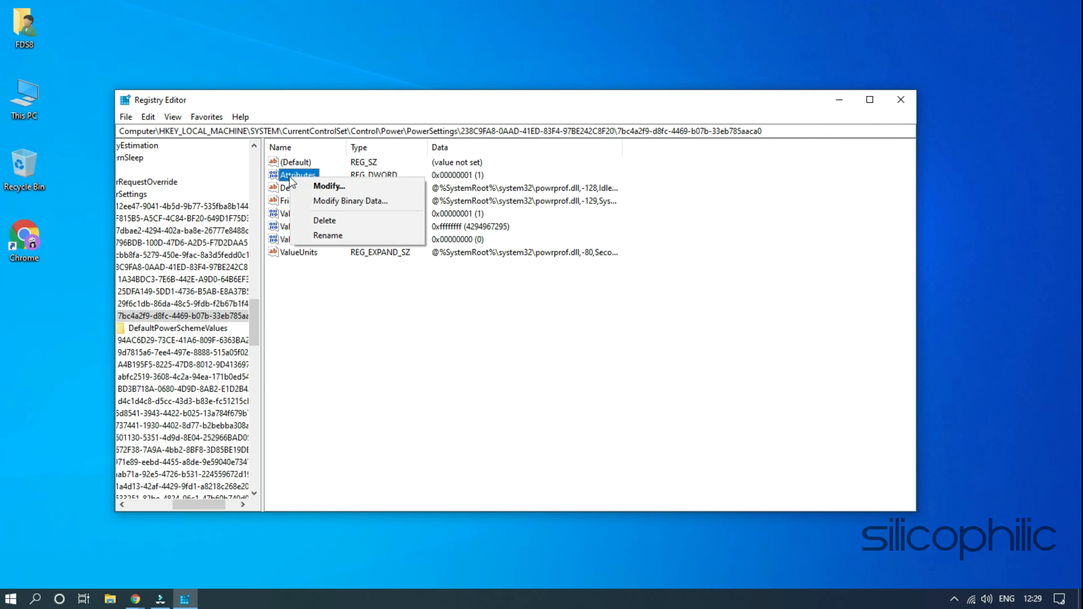
left_click(328, 188)
left_click(202, 227)
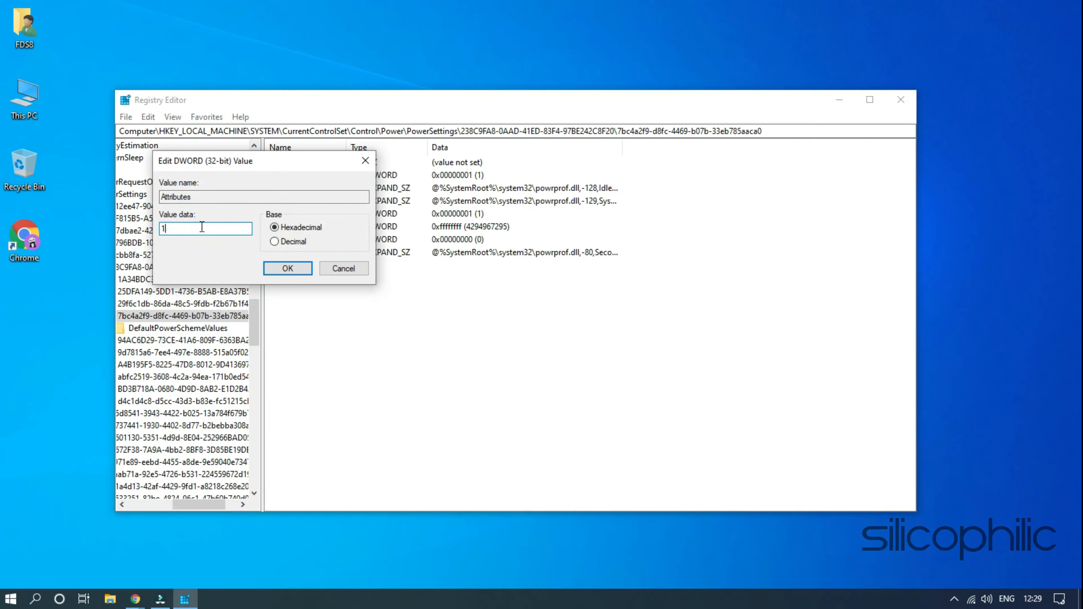
type("2")
left_click(287, 268)
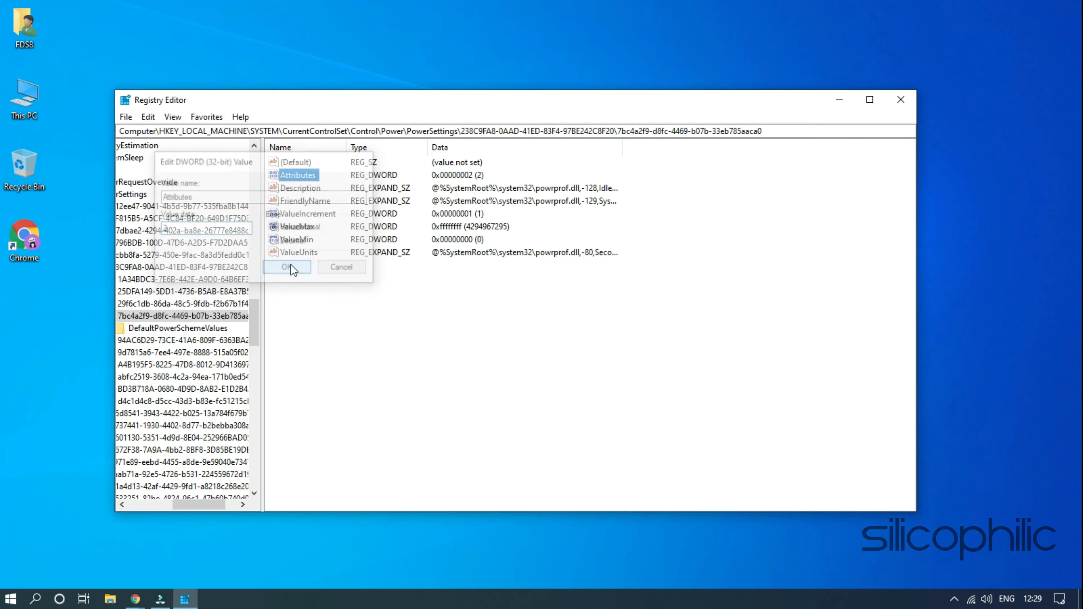
left_click(339, 307)
left_click(899, 101)
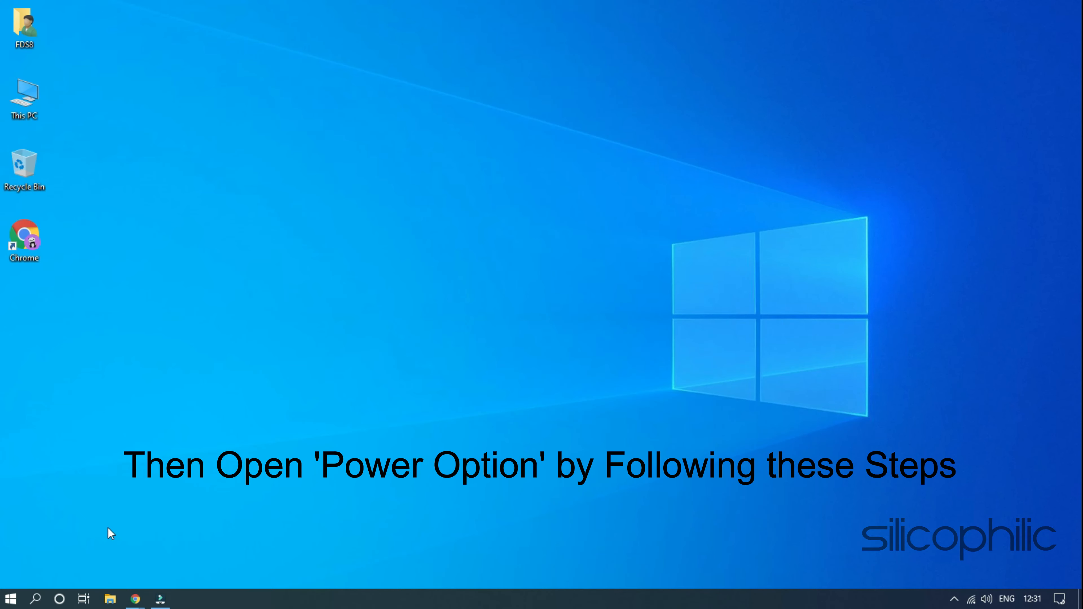
- Search Windows for power and open the AMD Ryzen Balanced plan's advanced power settings through Power & sleep settings and additional power settings
left_click(35, 598)
type("pow")
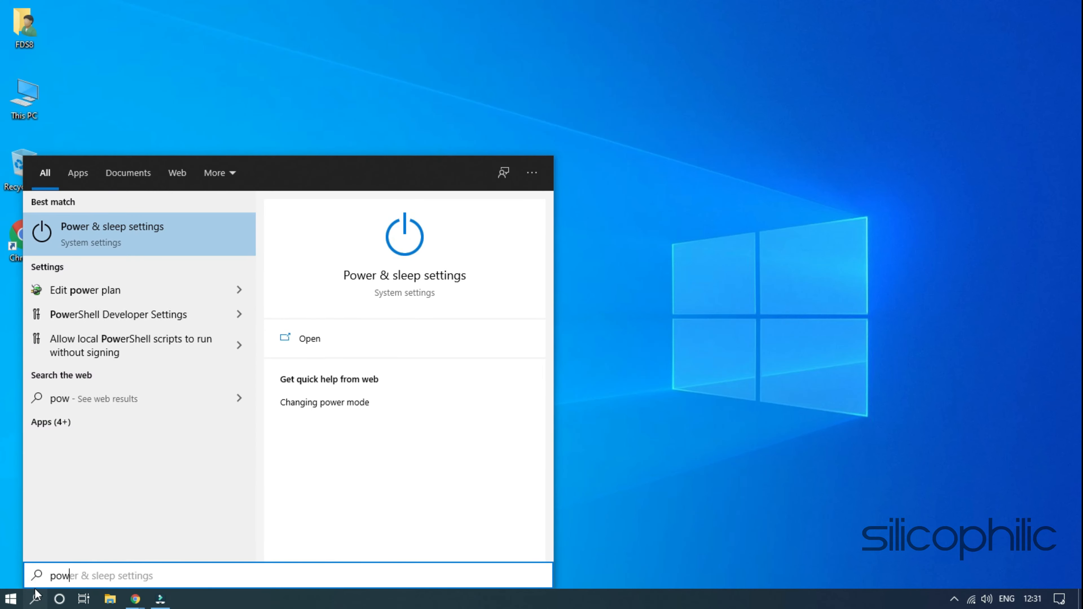
type("er")
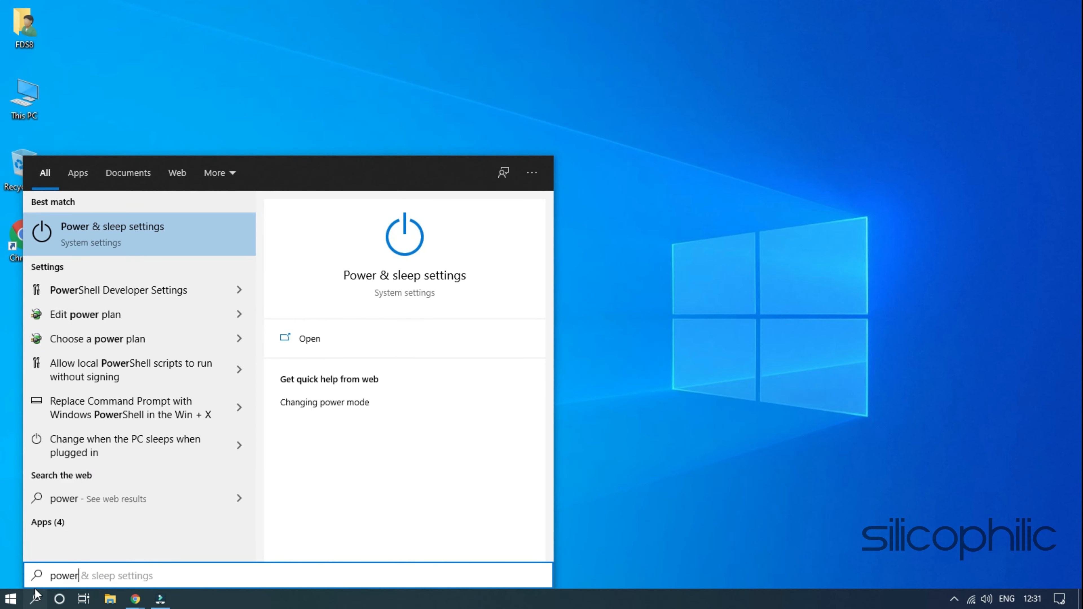
left_click(158, 227)
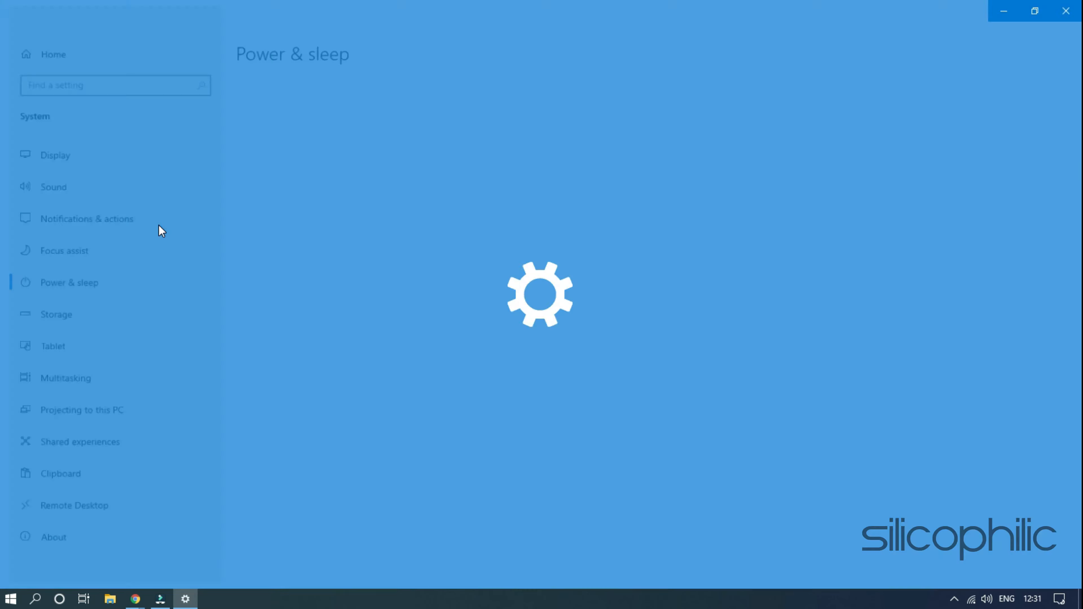
left_click(951, 188)
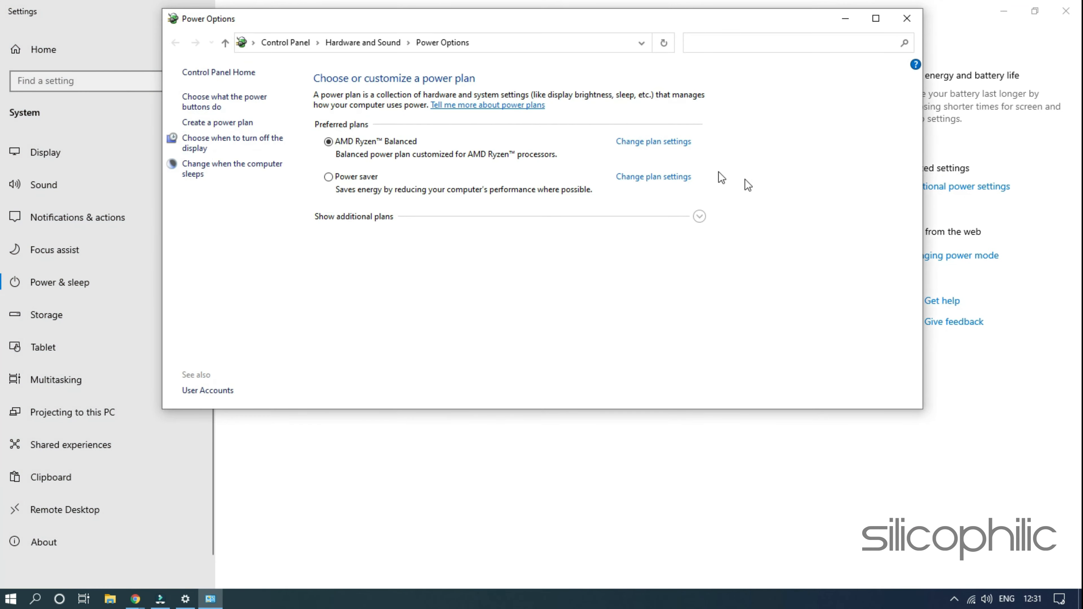
left_click(661, 144)
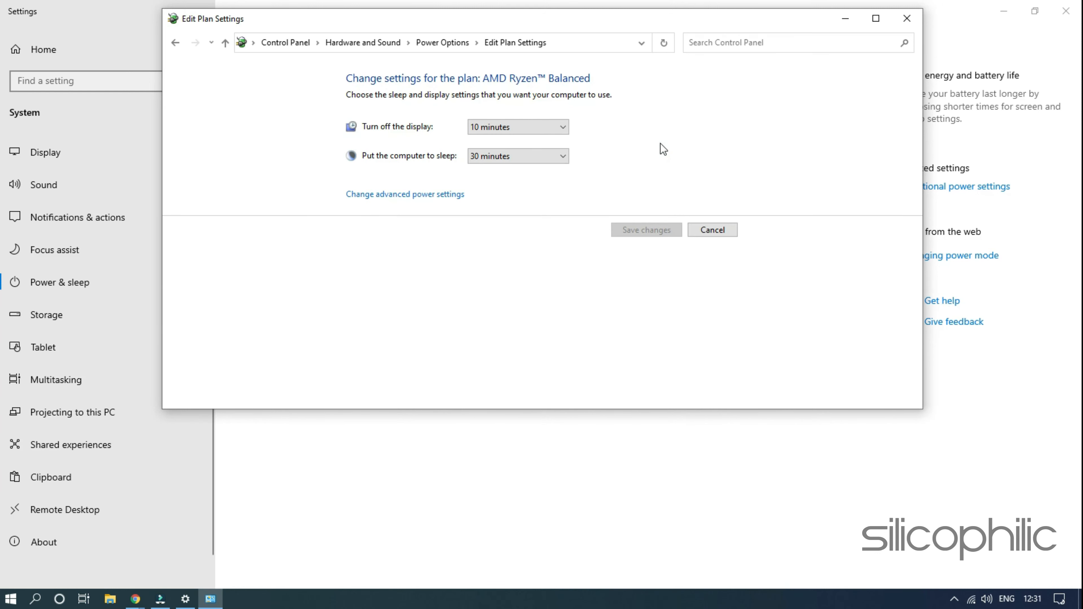
left_click(399, 195)
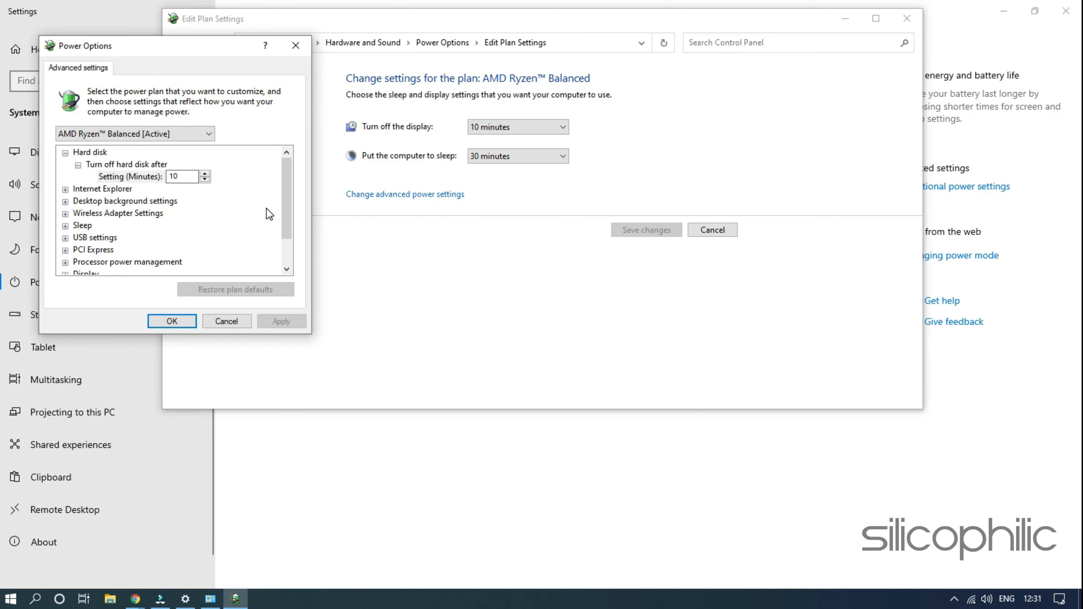
- Set Turn off hard disk after to 20 minutes, apply the change, and close the power plan windows
double_click(178, 177)
type("20")
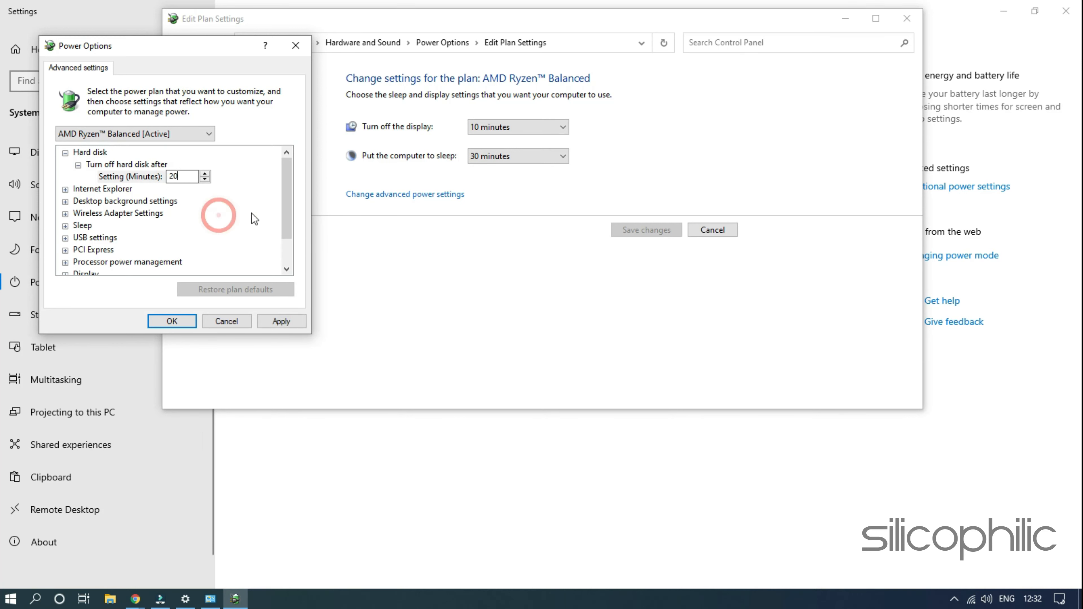
left_click(279, 320)
left_click(172, 321)
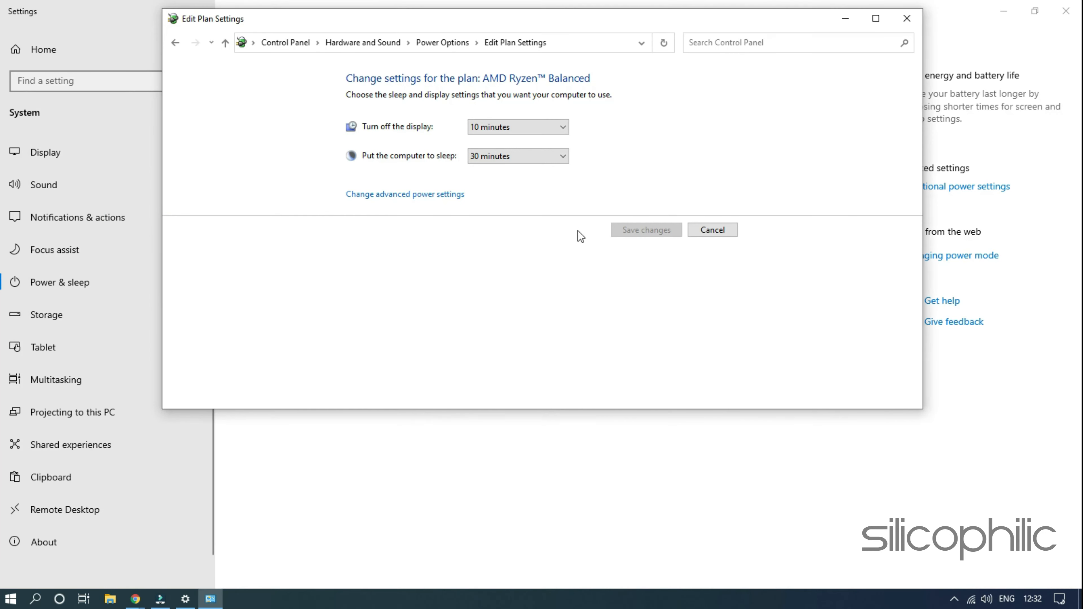
left_click(907, 19)
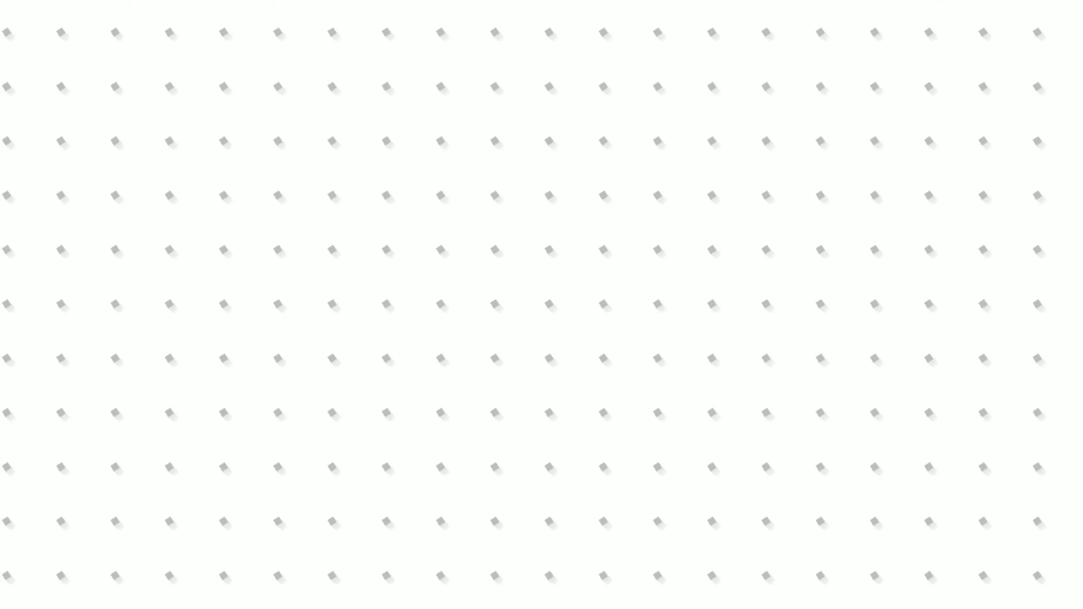